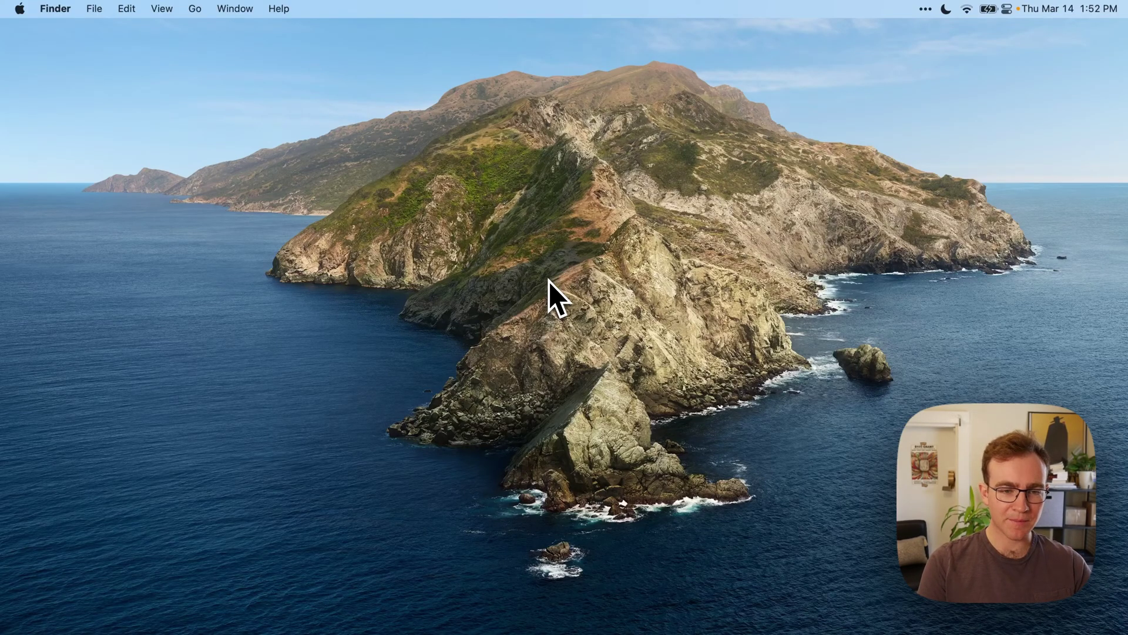
Launch Terminal from a Raycast search for 'terminal'
key("super+space")
type("terminal")
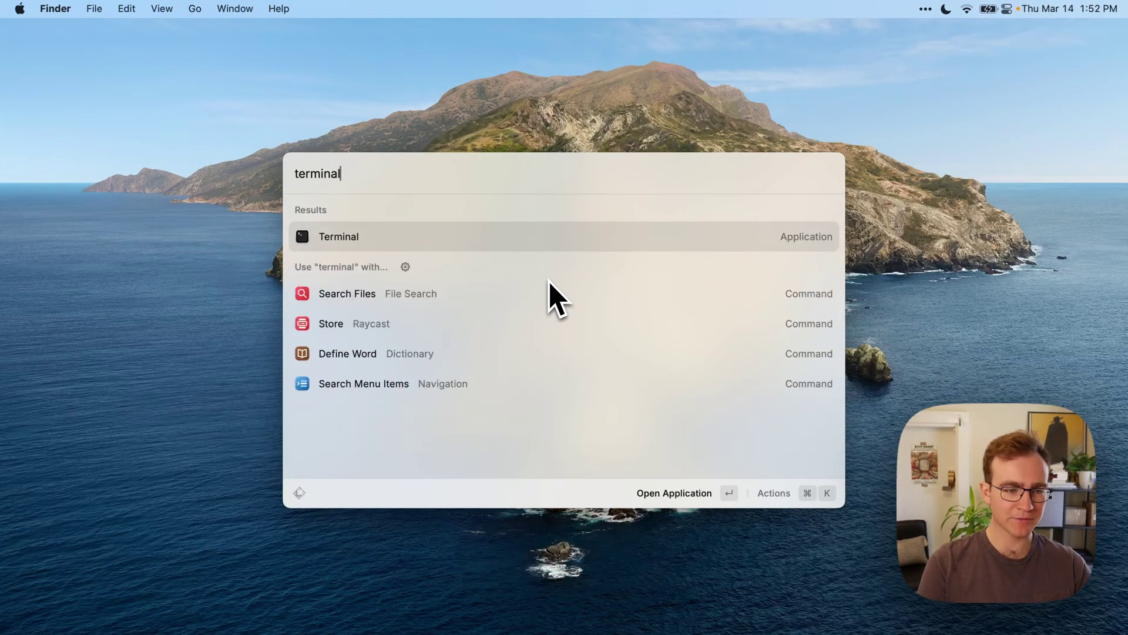
key("Return")
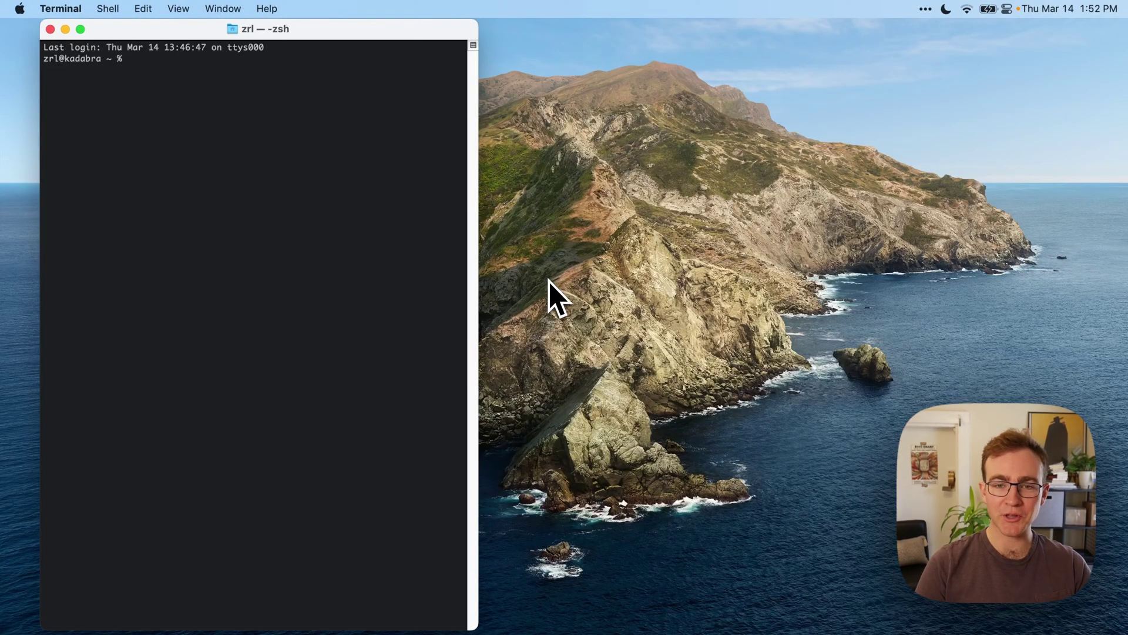
cd into the 'My Great New Website' folder by dragging its path from Finder
key("super+plus")
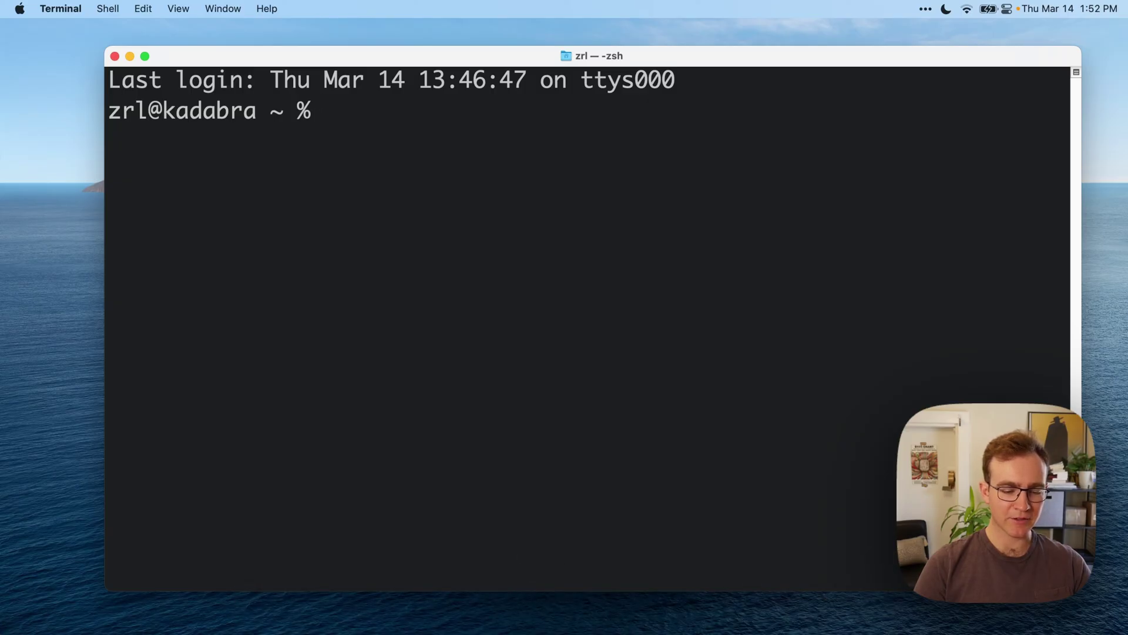
key("super+space")
mouse_move(643, 171)
left_mouse_down()
mouse_move(551, 189)
mouse_move(554, 180)
left_mouse_up()
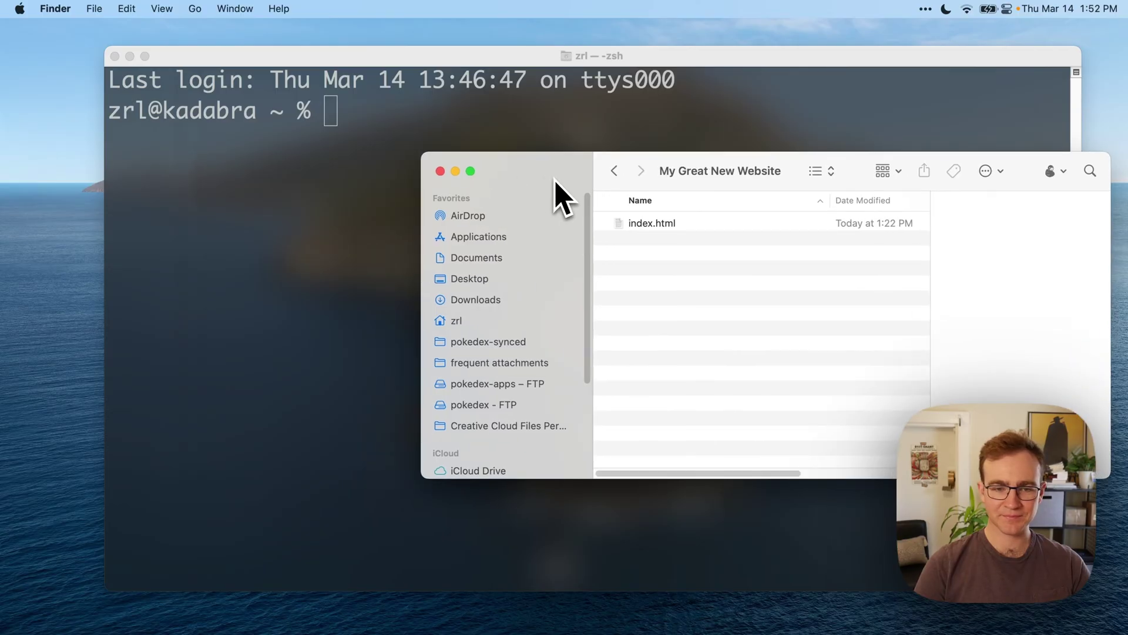
left_click(446, 104)
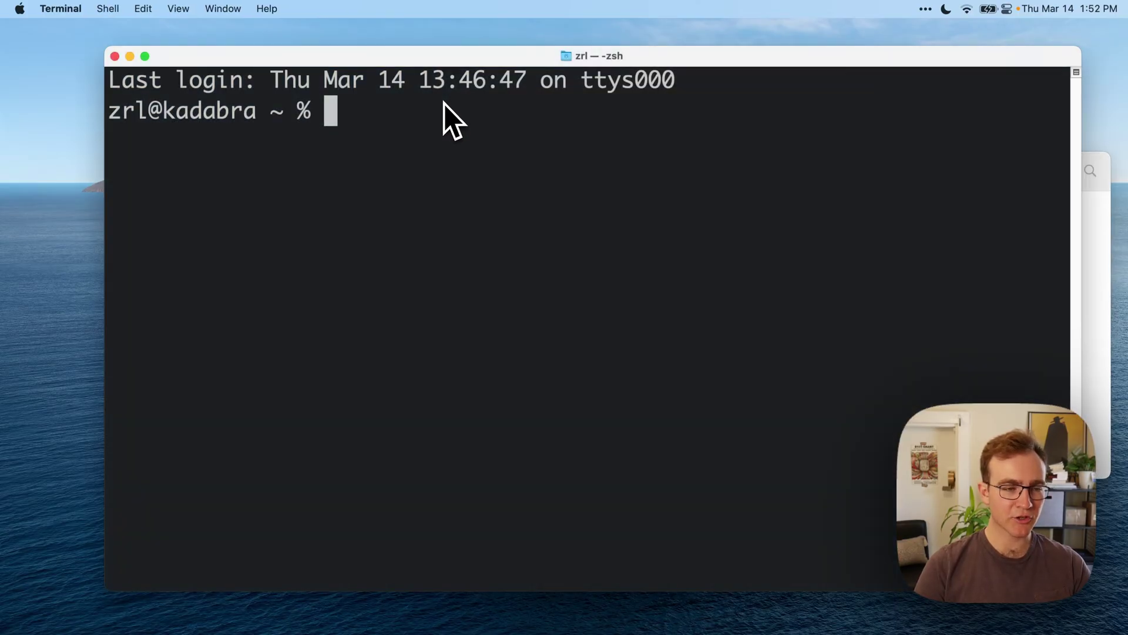
type("cd")
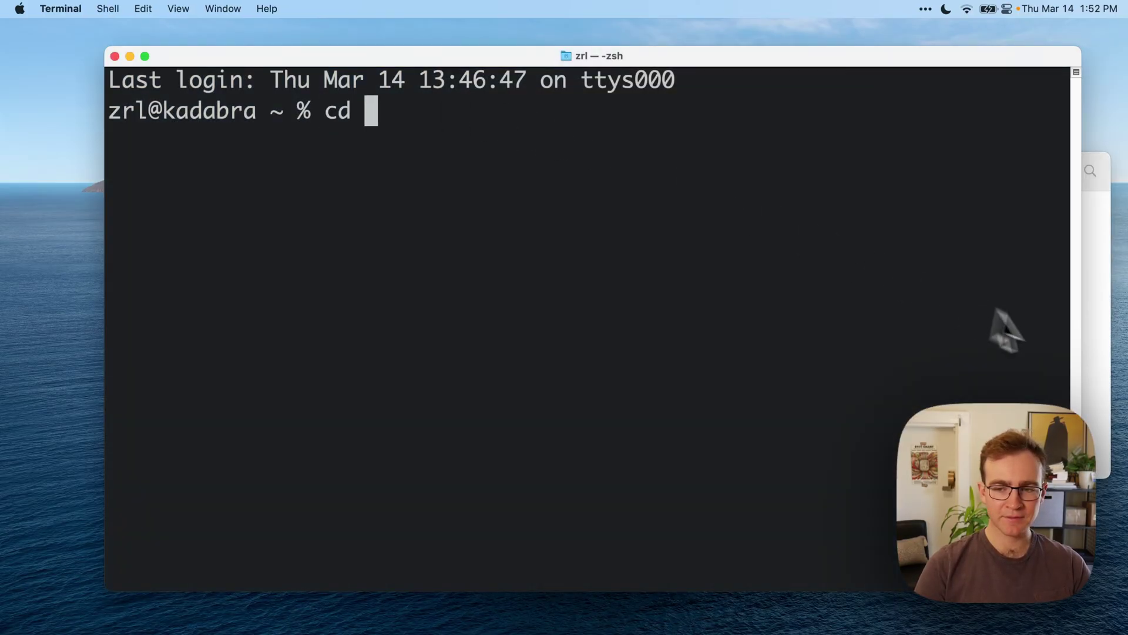
left_click(1096, 344)
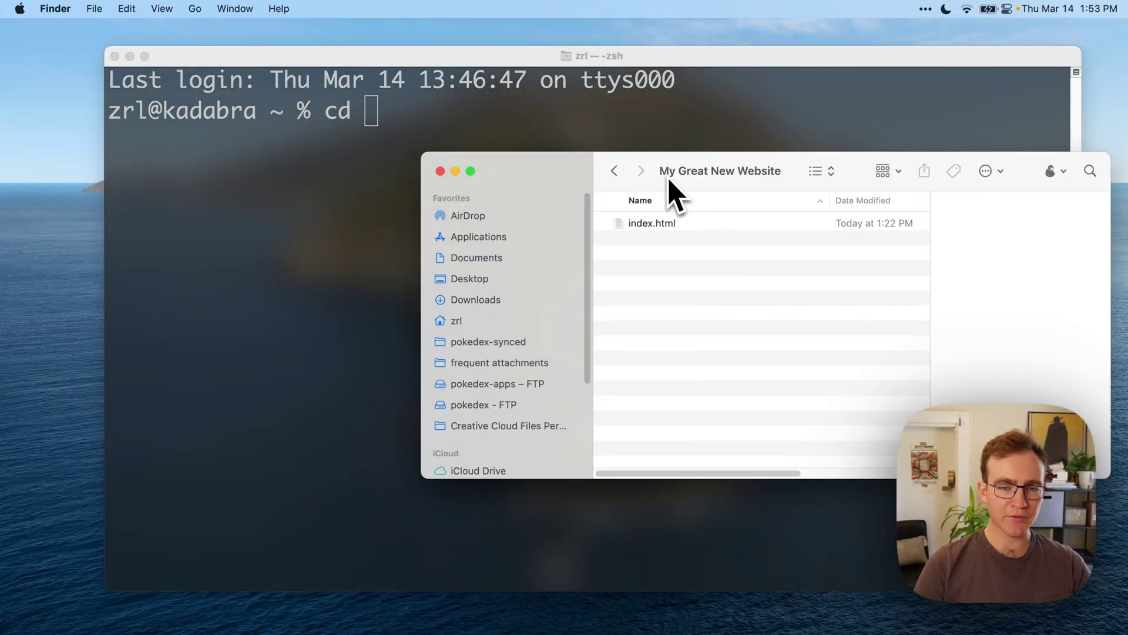
mouse_move(666, 171)
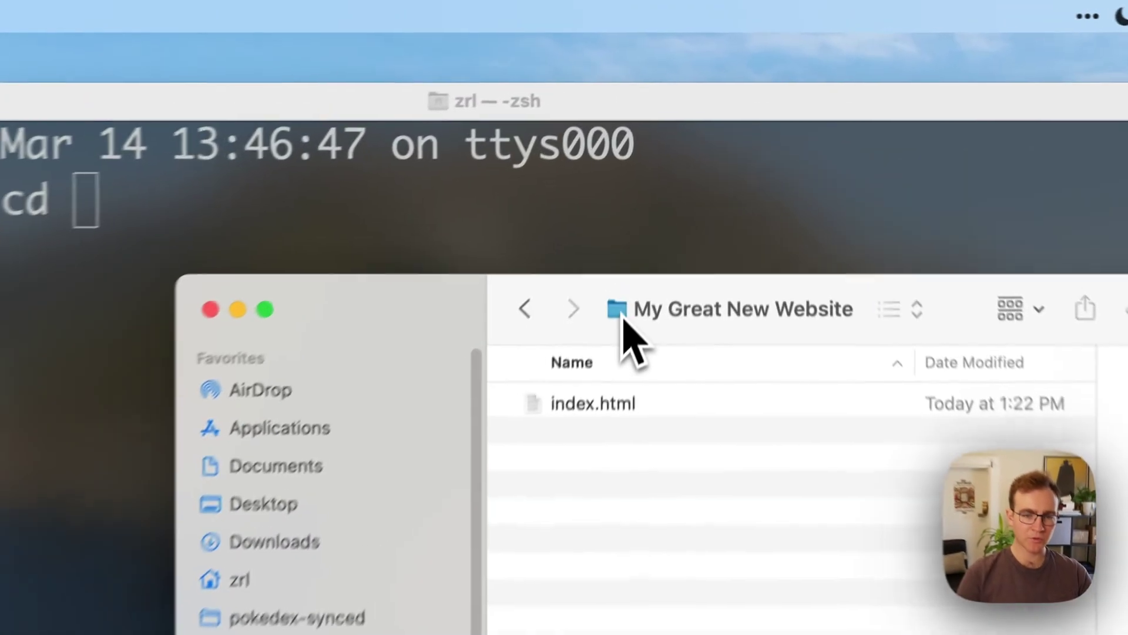
left_click_drag(668, 176, 640, 117)
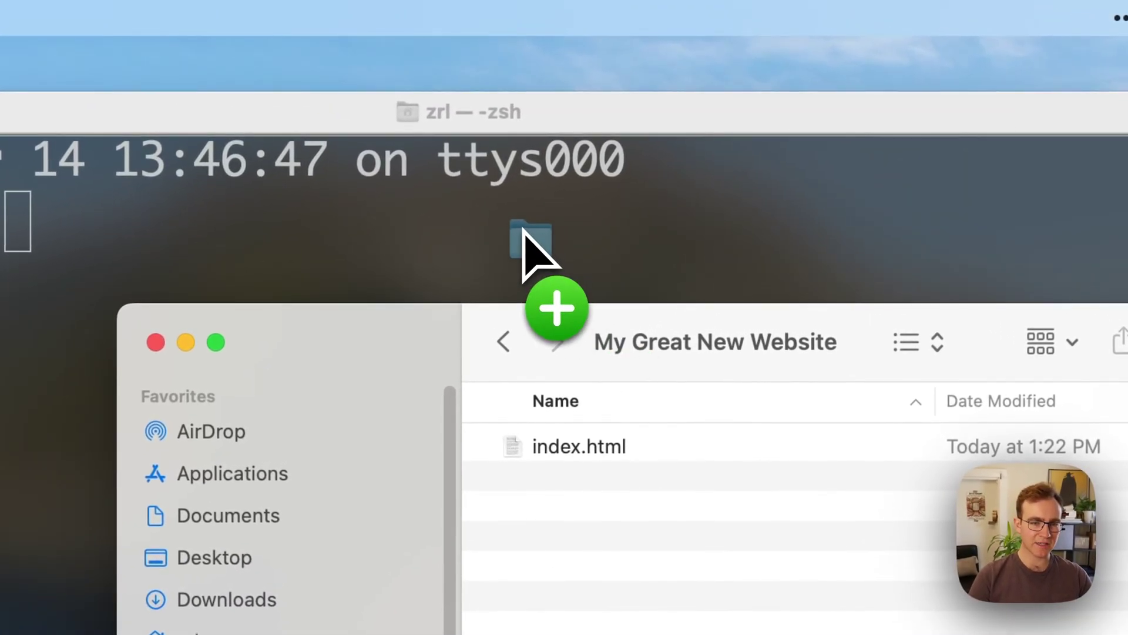
left_click_drag(522, 231, 523, 233)
key("Return")
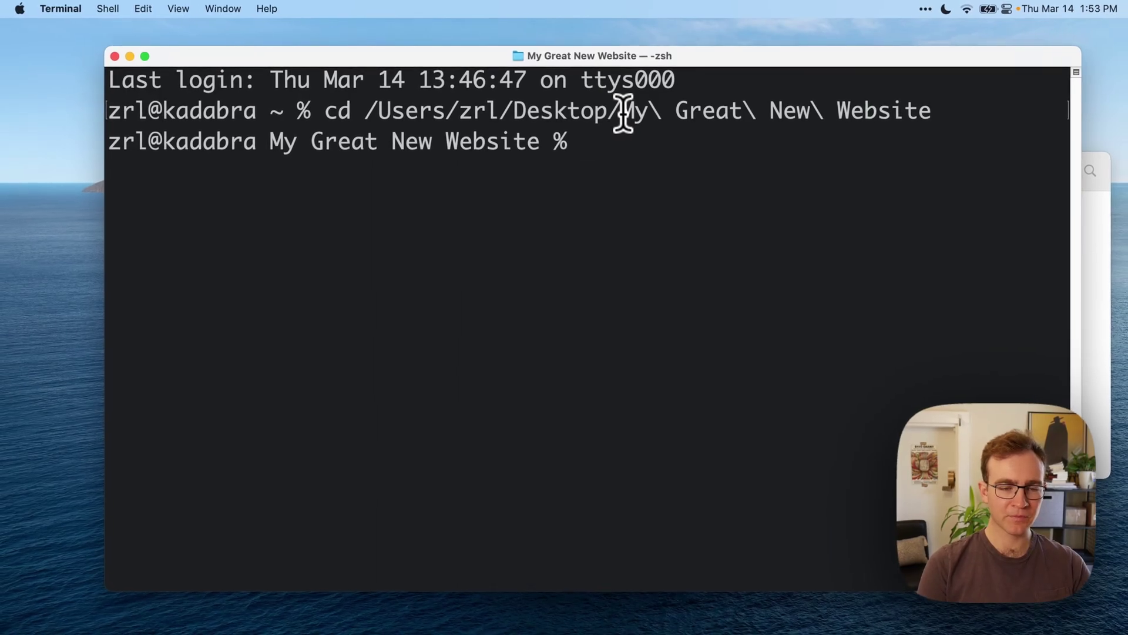
type("python --version")
Confirm Python 3.11.5 with 'python --version', then run 'python -m http.server 3000'
key("Return")
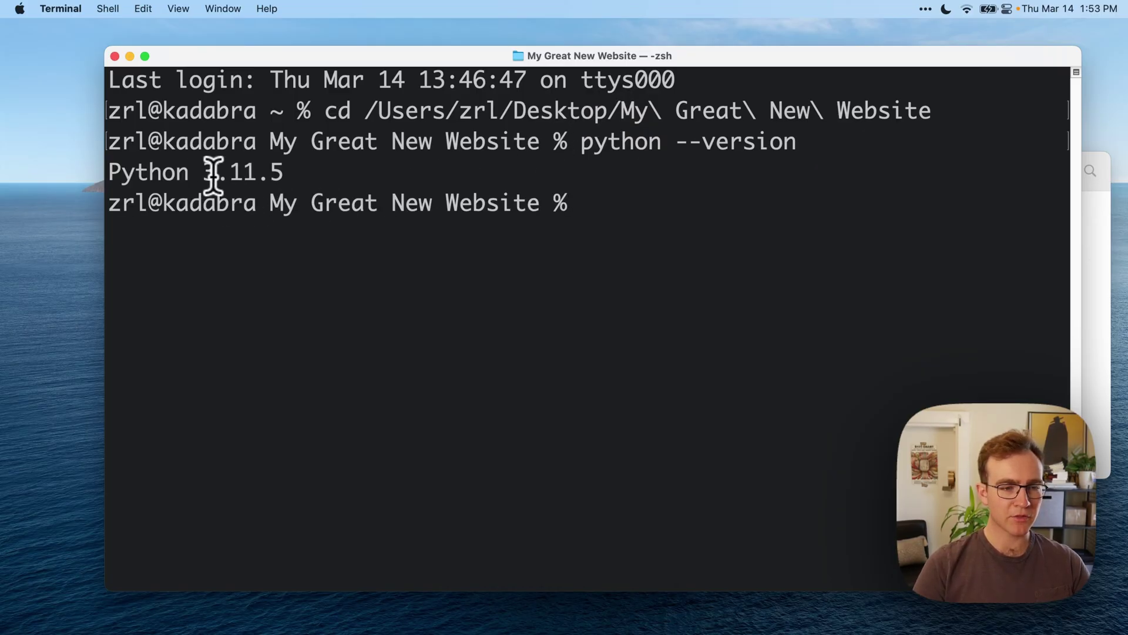
type("python -m http.server 3000")
key("BackSpace")
key("BackSpace")
key("BackSpace")
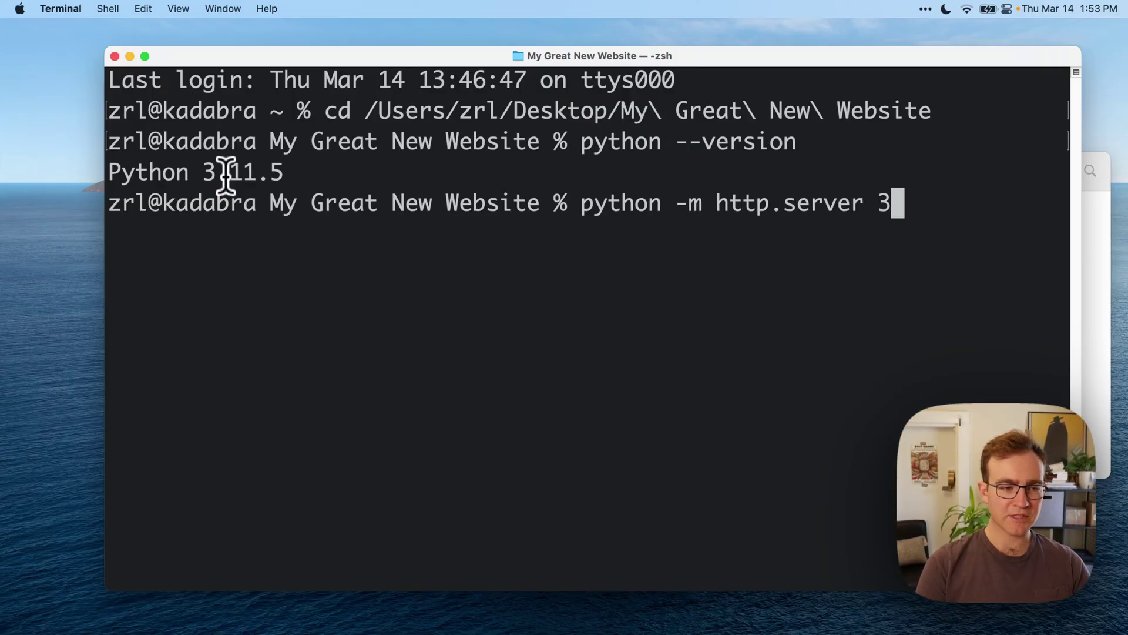
key("BackSpace")
key("BackSpace")
key("BackSpace")
key("BackSpace")
key("BackSpace")
key("BackSpace")
type("python -m SimpleHTTPServer 3000")
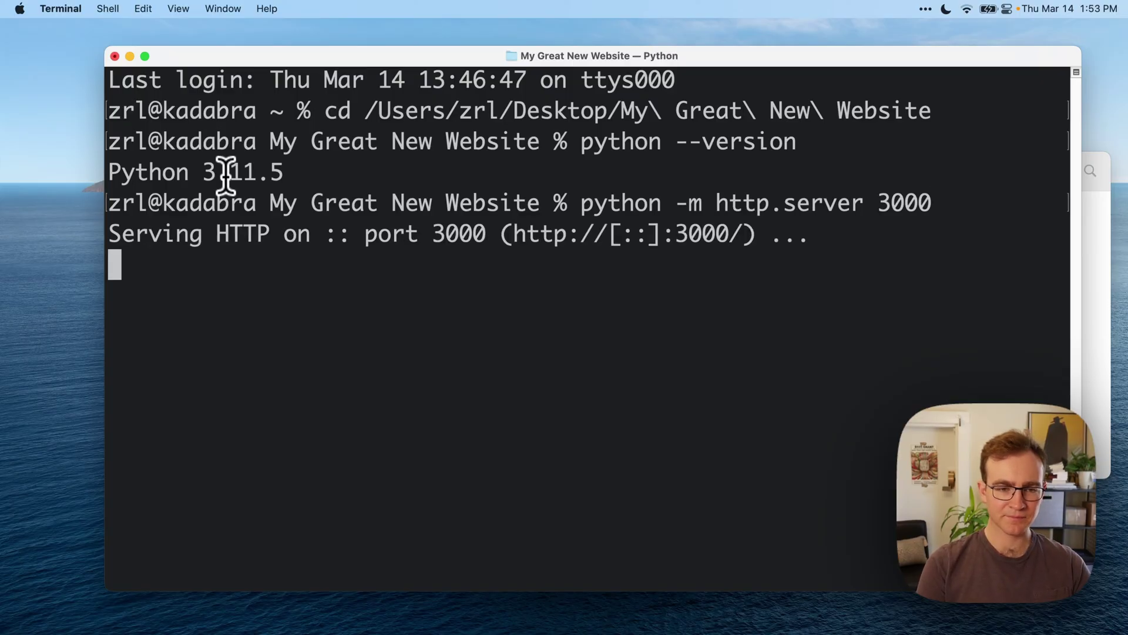
Launch Chrome via Raycast and load localhost:3000 to show 'Hello, world'
key("super+space")
type("chrome")
key("Return")
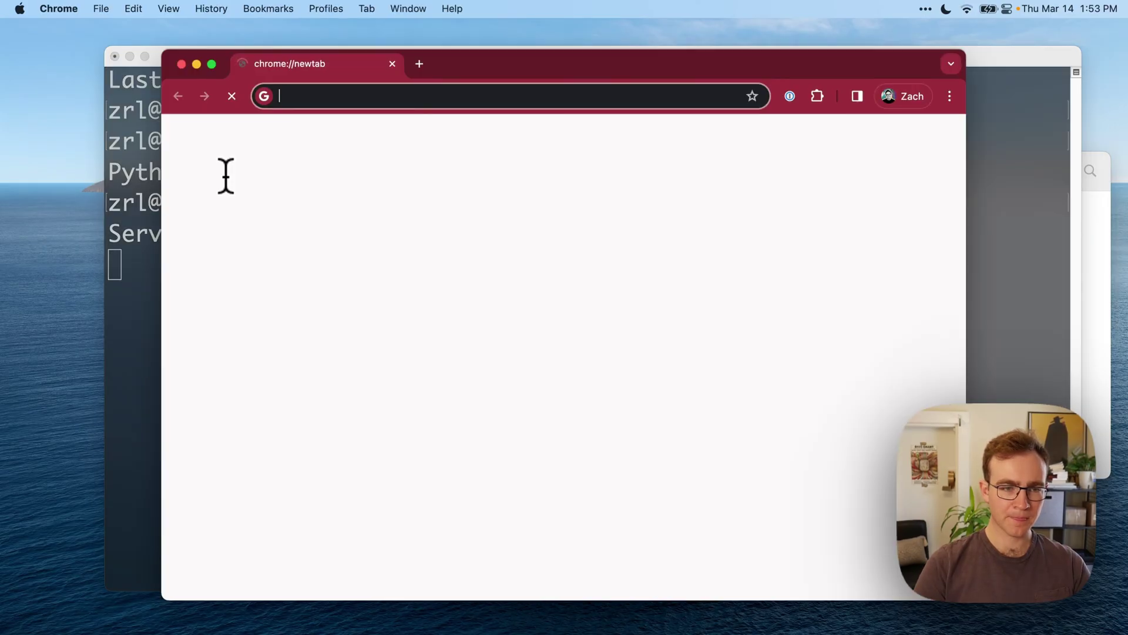
type("localhost:3000")
key("Return")
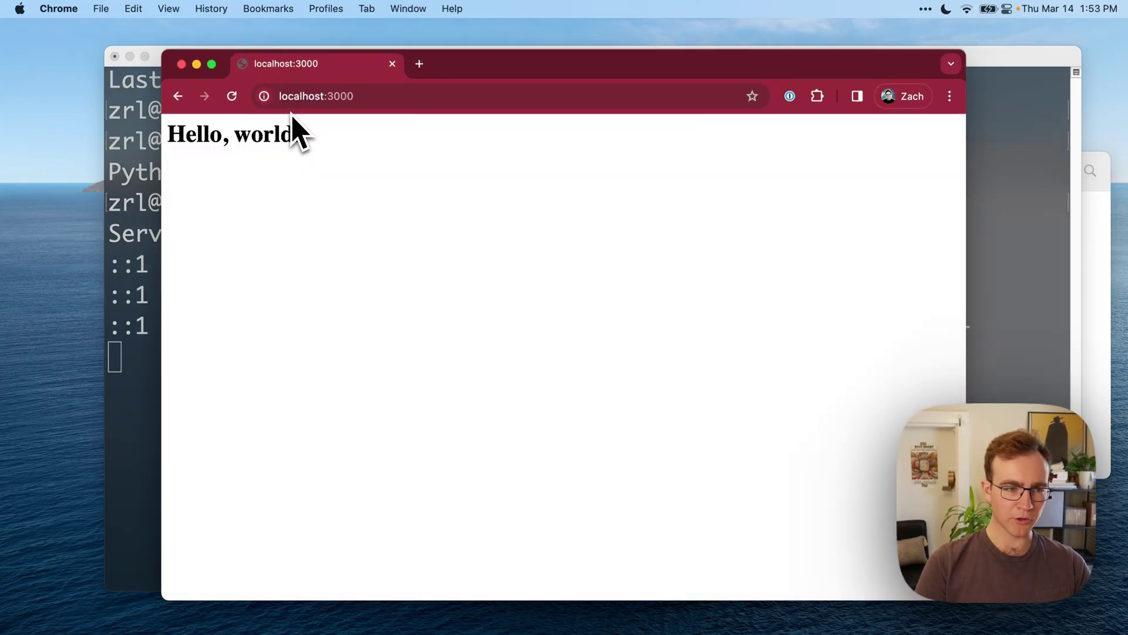